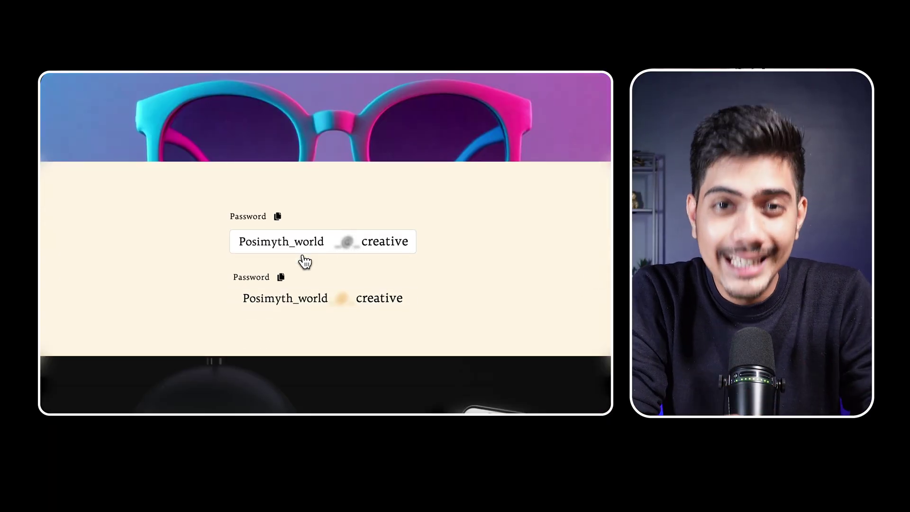
Review the Blurred Text Reveal widget page on wdesignkit.com, then switch to the WordPress dashboard
scroll(473, 264, down, 2)
scroll(197, 246, down, 5)
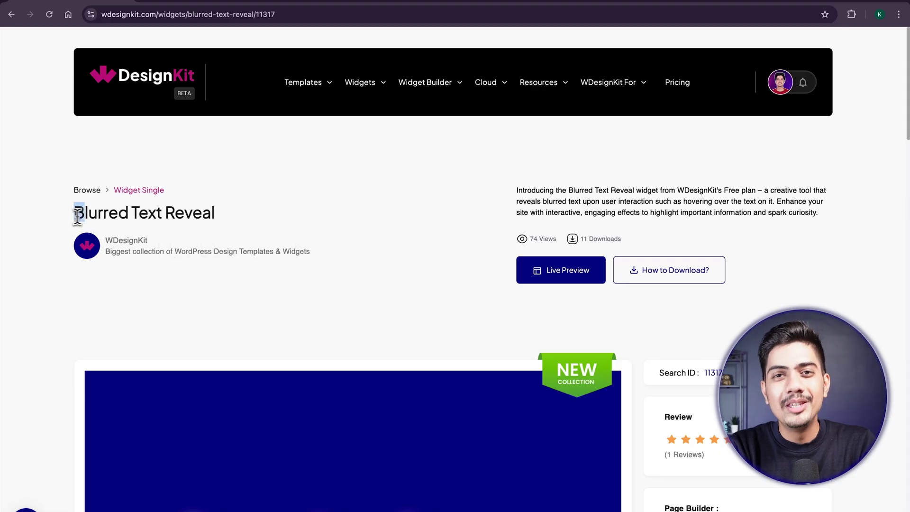
drag(76, 212, 230, 229)
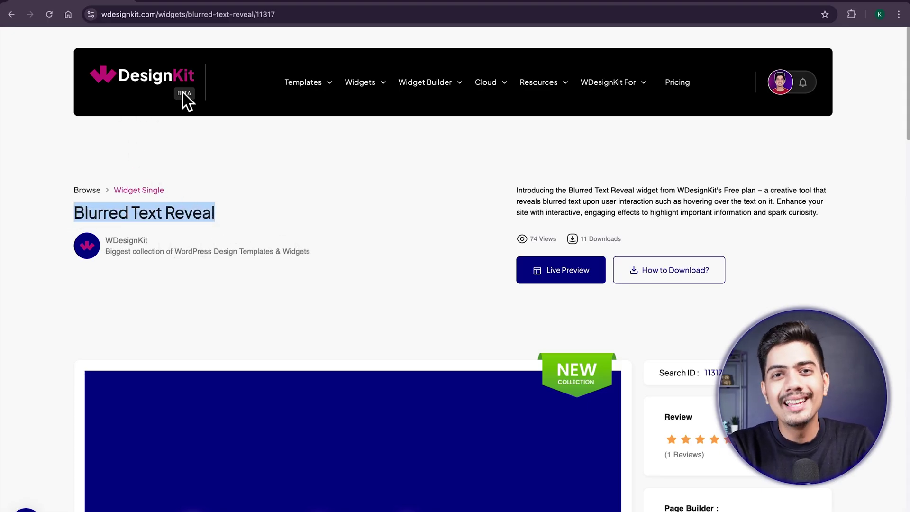
mouse_move(324, 95)
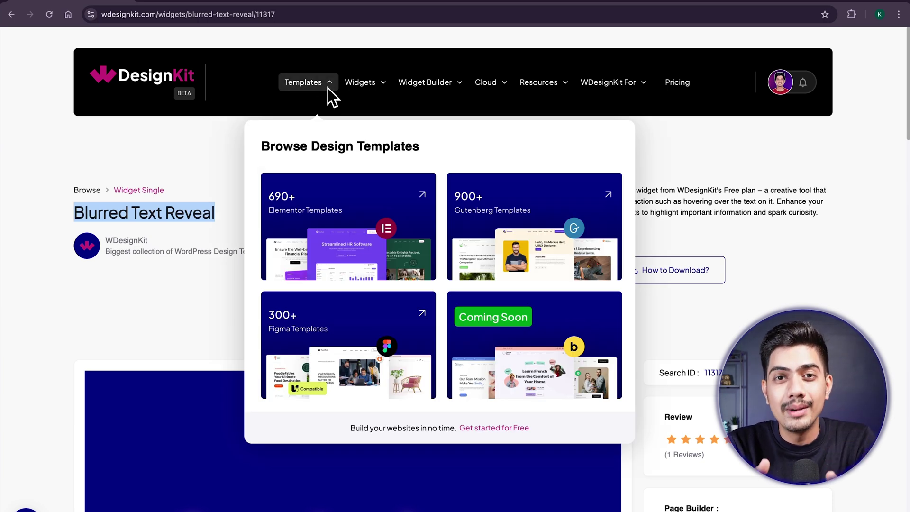
mouse_move(368, 96)
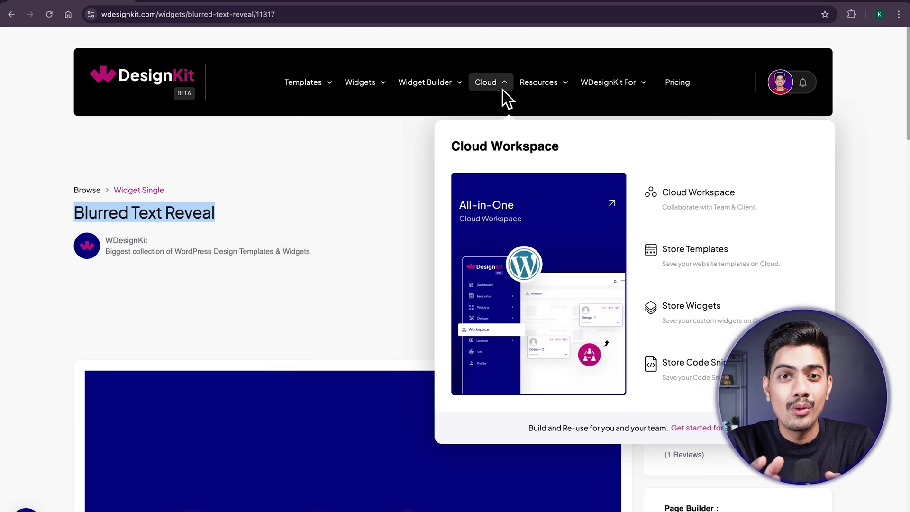
mouse_move(643, 91)
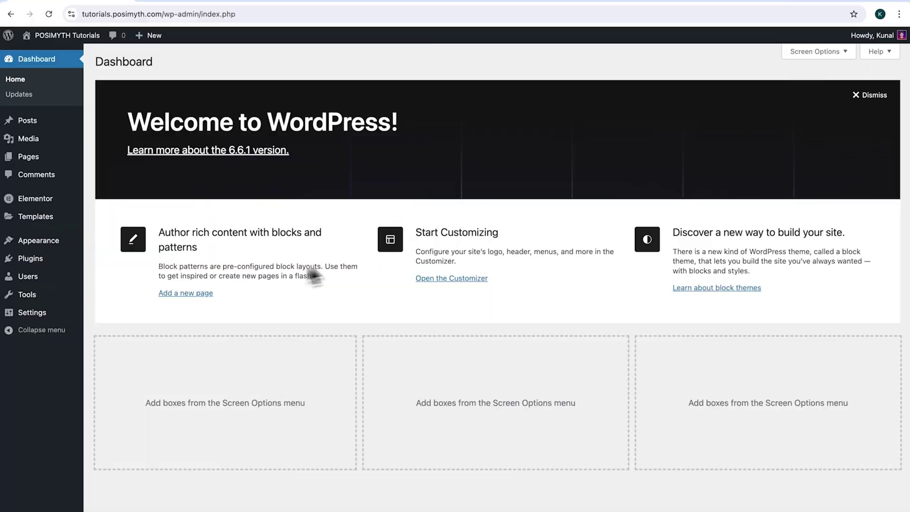
Install and activate the WDesignKit plugin, then view the Themes page with Nexter active
mouse_move(58, 267)
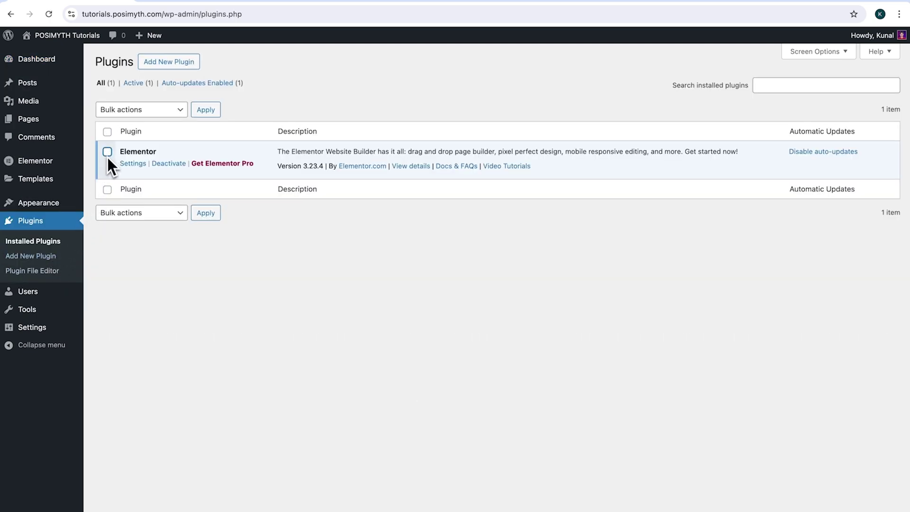
click(170, 66)
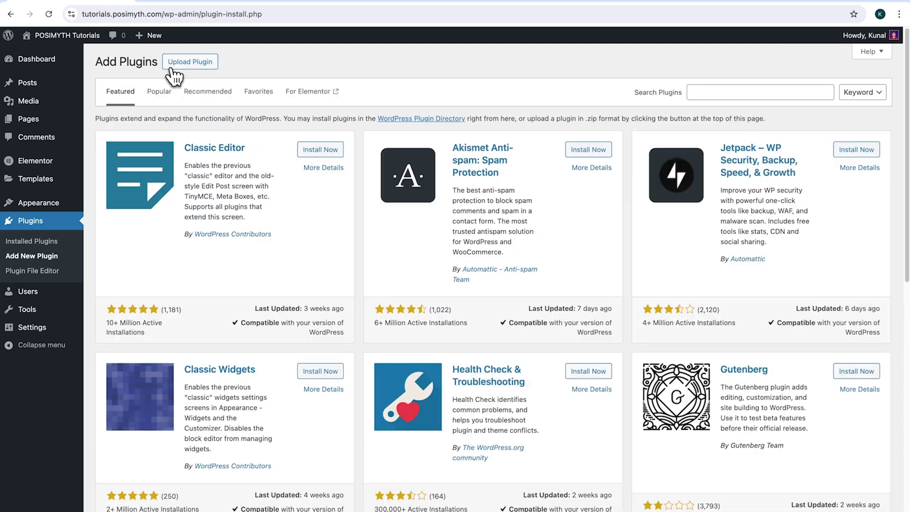
click(719, 93)
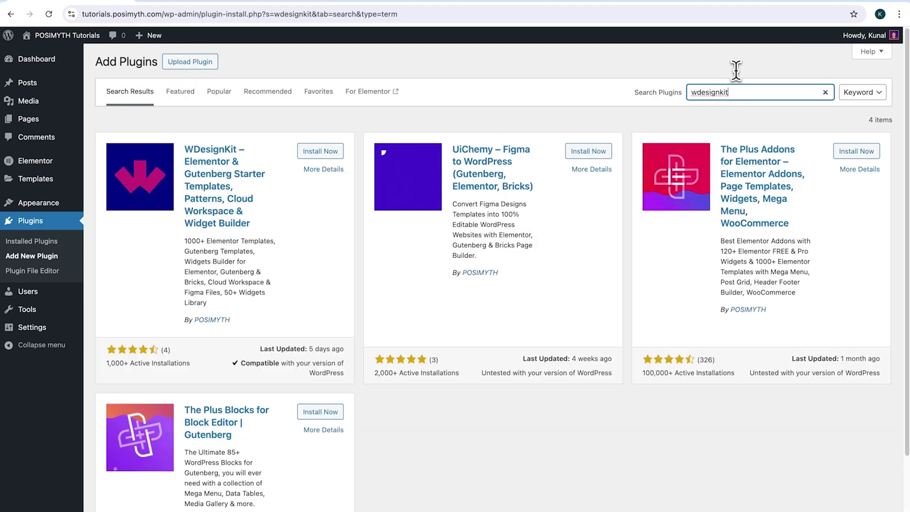
click(317, 154)
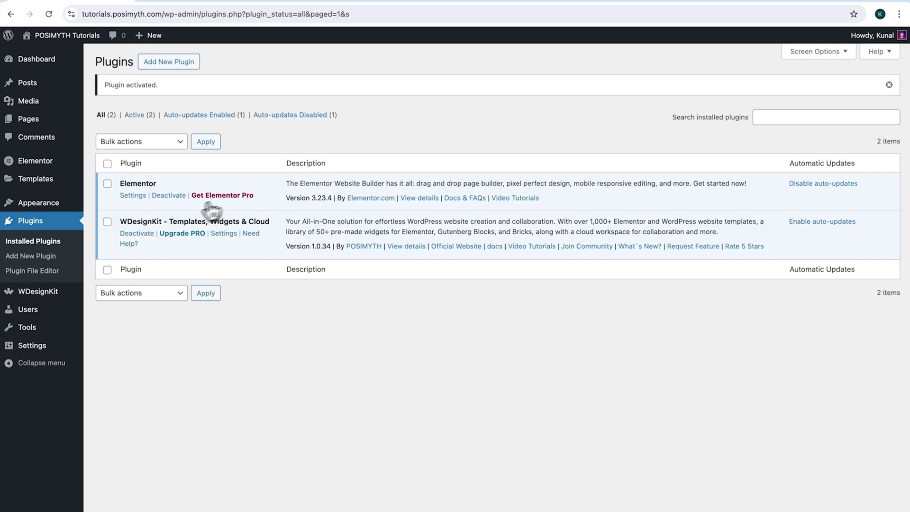
click(65, 207)
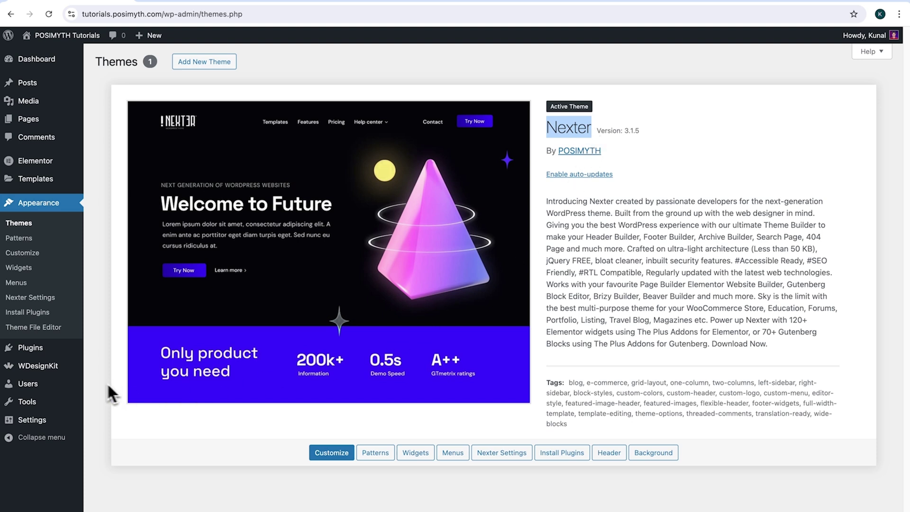
Sign in to a WDesignKit account from the plugin's login screen inside WordPress
click(59, 373)
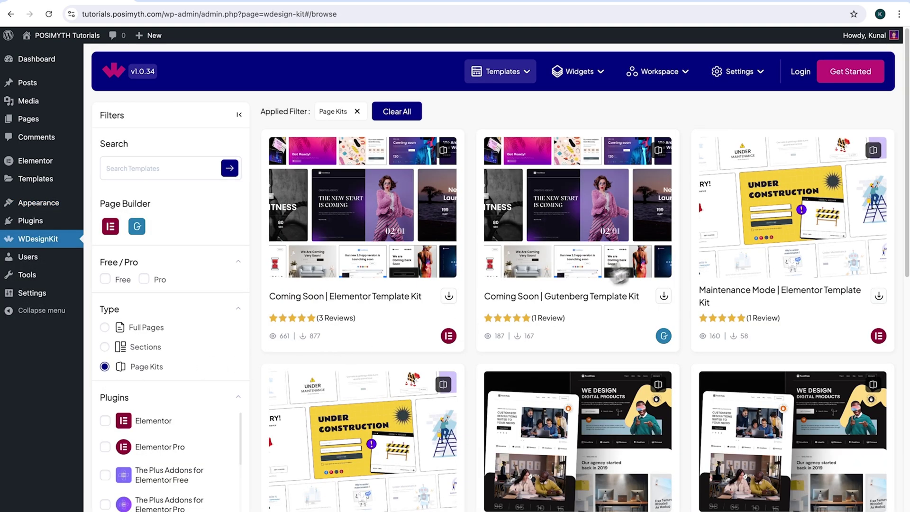
click(801, 72)
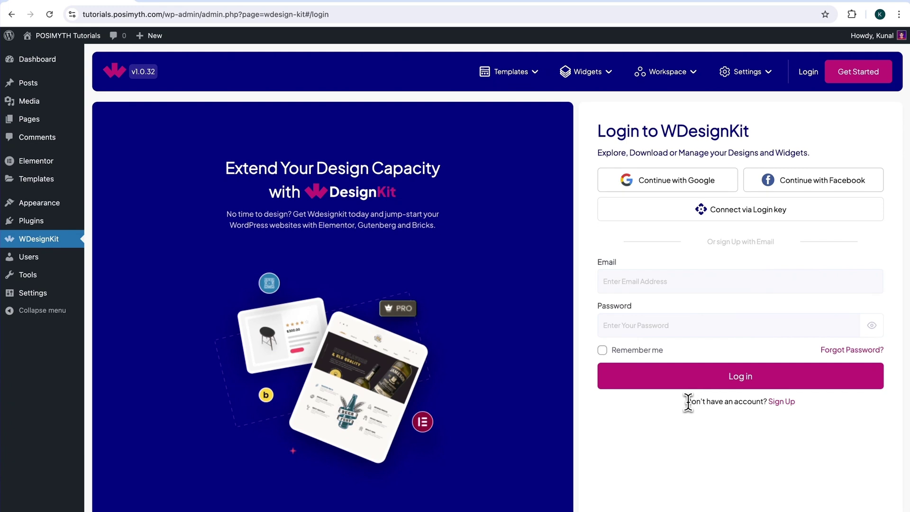
drag(688, 402, 733, 413)
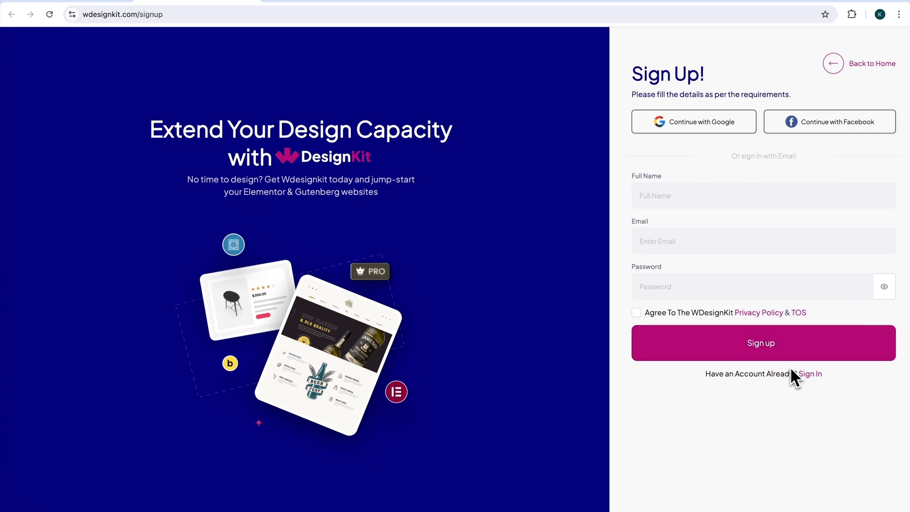
click(810, 376)
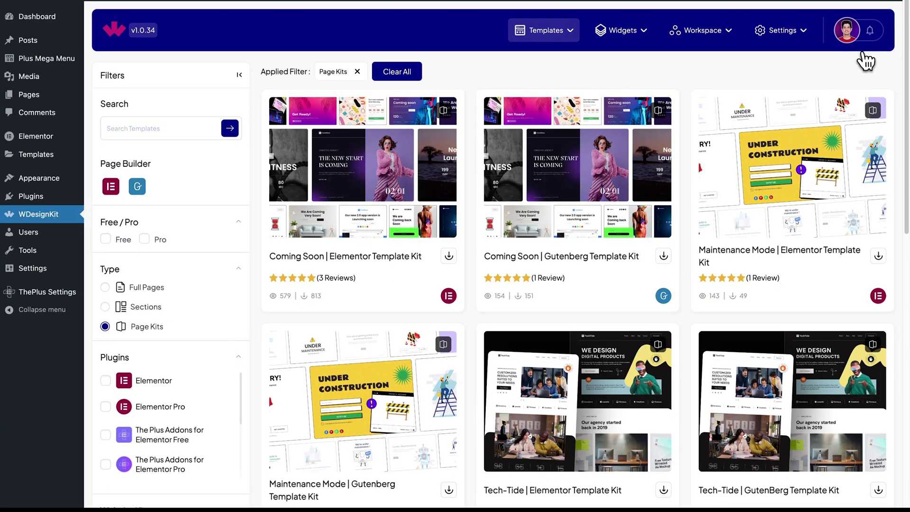
Search the widget library for 'blurred', download Blurred Text Reveal, and confirm it under My Widgets
click(642, 35)
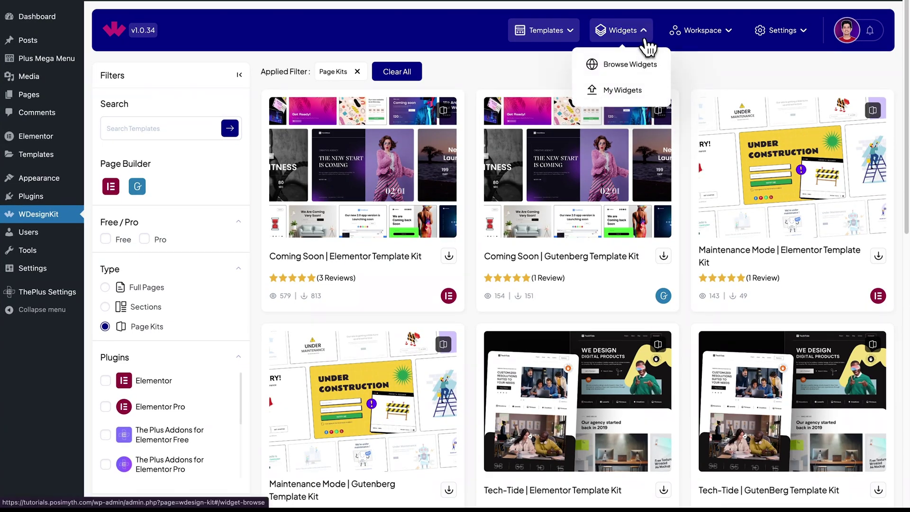
click(632, 75)
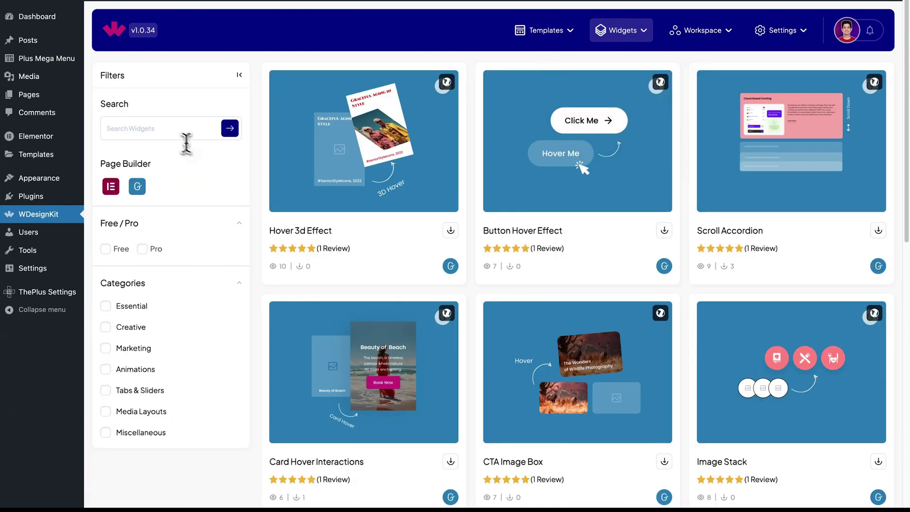
click(183, 135)
text(blurred)
key(Return)
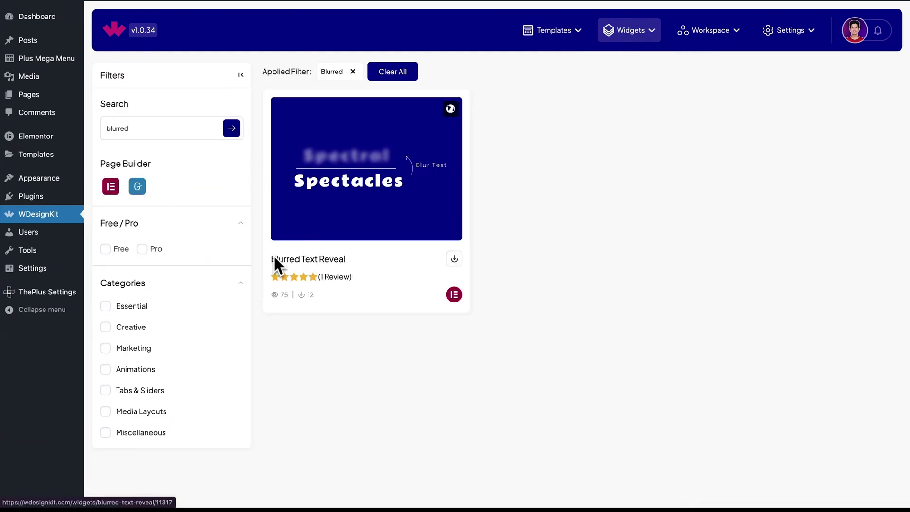
drag(271, 259, 358, 260)
click(454, 261)
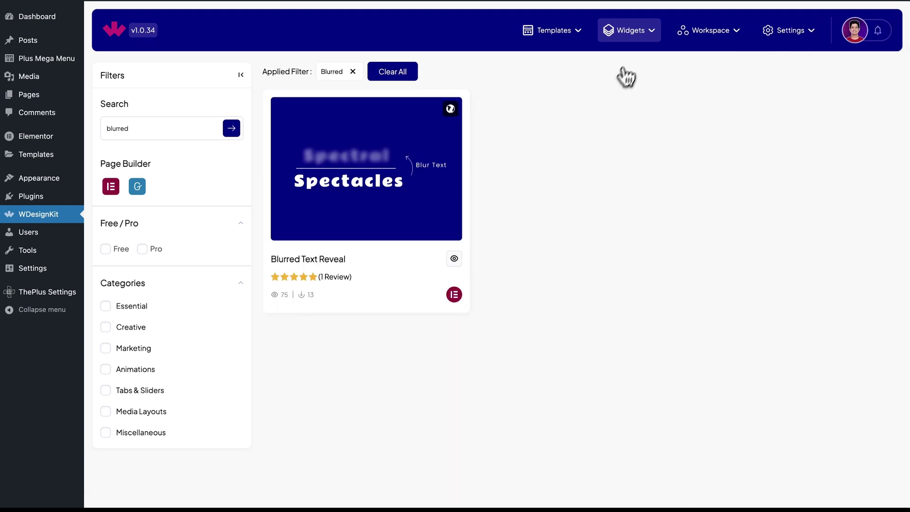
mouse_move(638, 41)
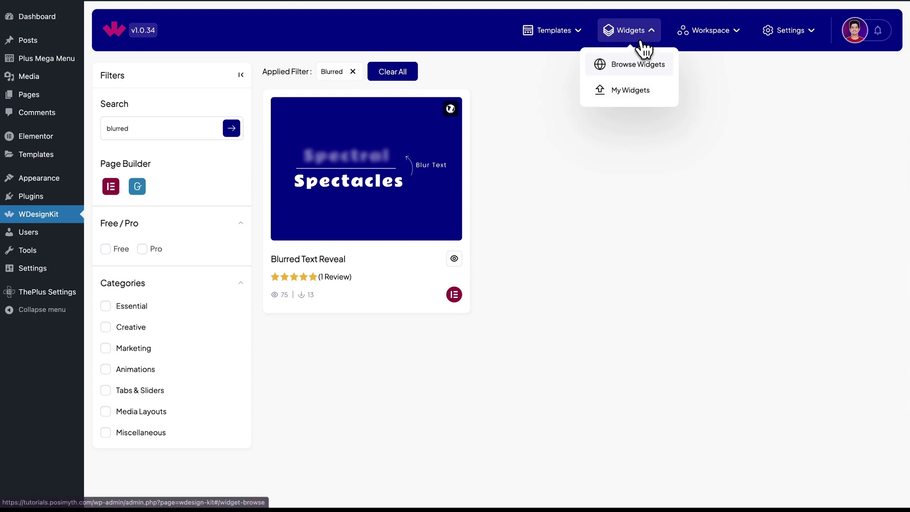
click(633, 97)
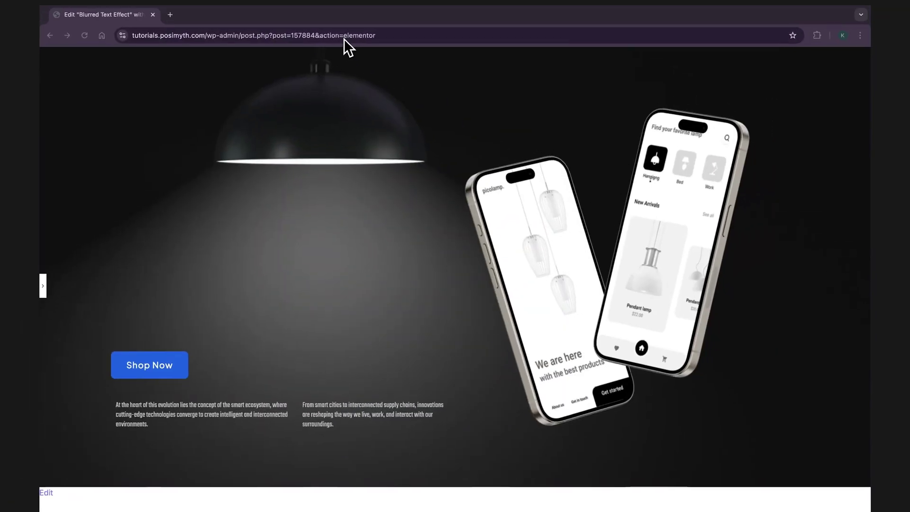
Open the lamp hero page in Elementor and place Blurred Text Reveal above the Shop Now button
double_click(345, 37)
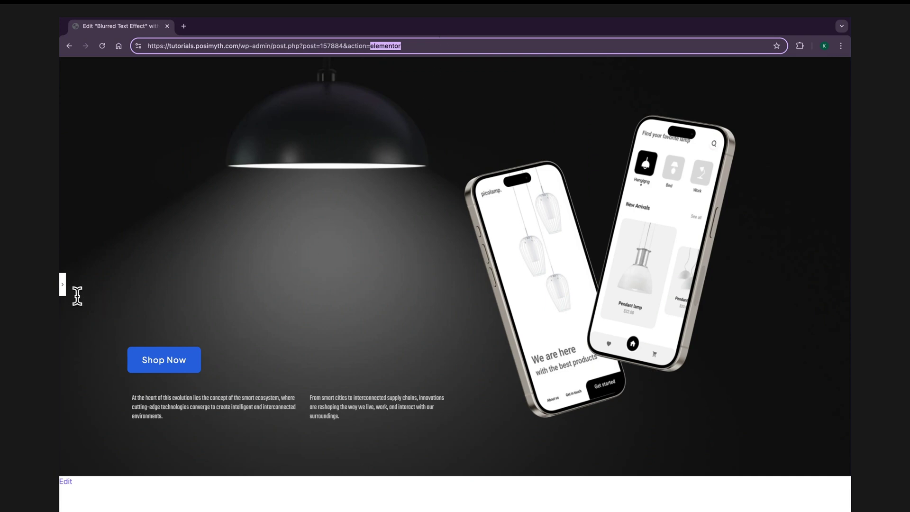
click(63, 285)
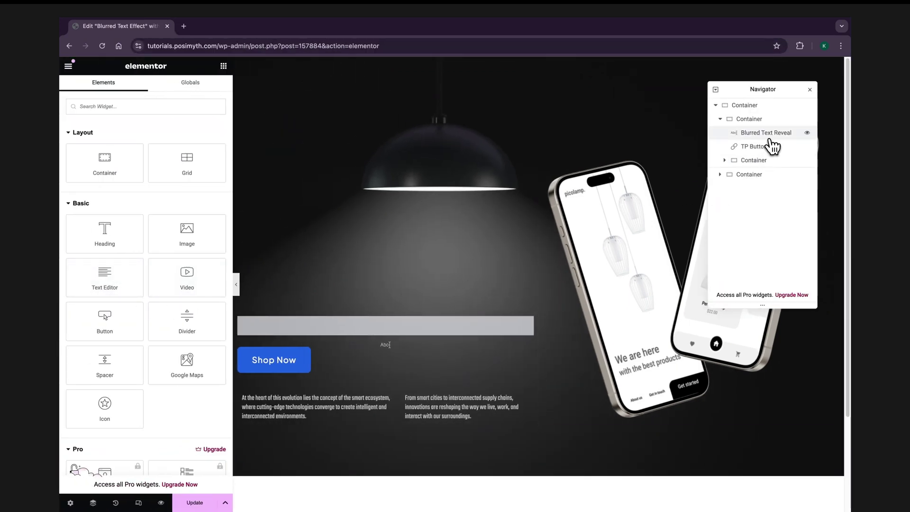
click(159, 109)
text(blurred)
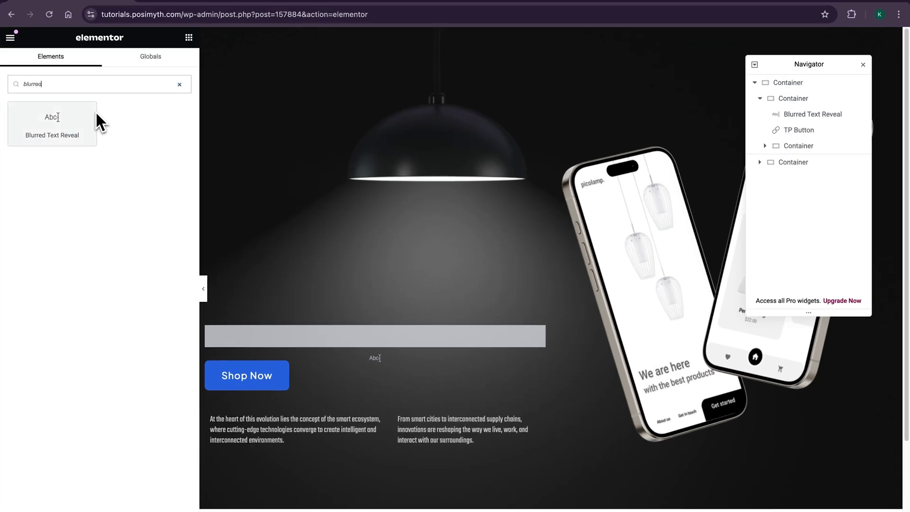
text( text reveal)
drag(57, 126, 42, 137)
Enter 'Shaping' as the widget's Blurred Text so it renders as a blurred H1 word
click(812, 116)
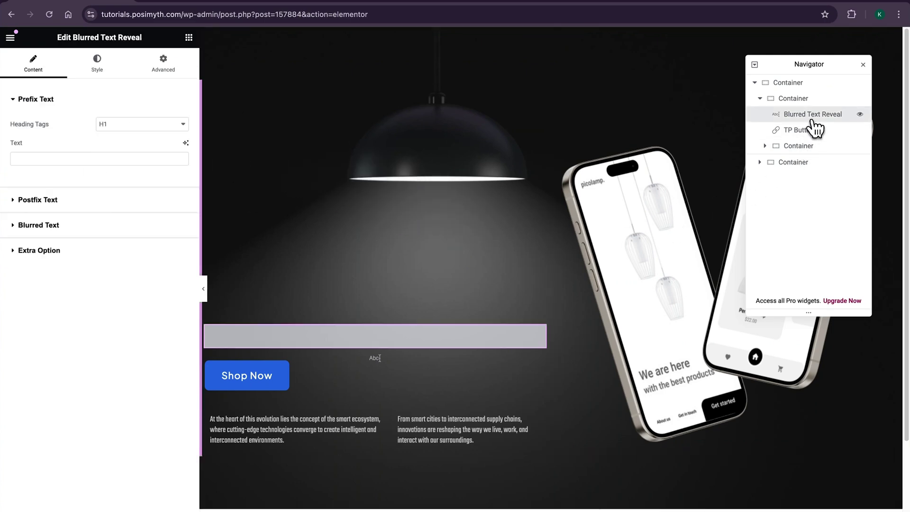
click(15, 105)
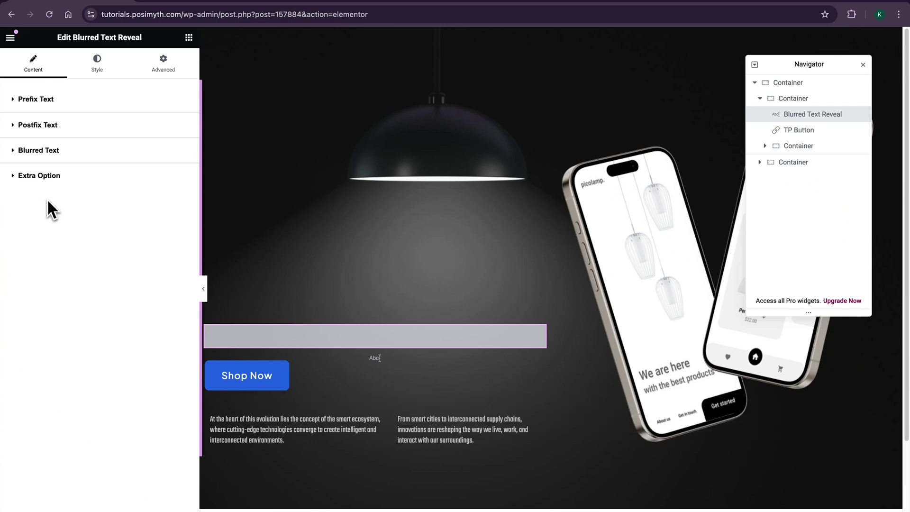
click(16, 151)
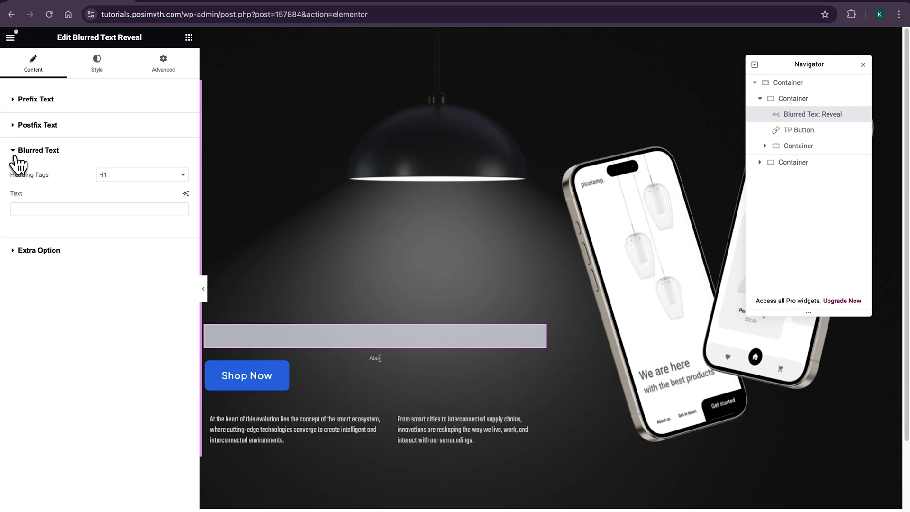
click(36, 207)
text(Shaping)
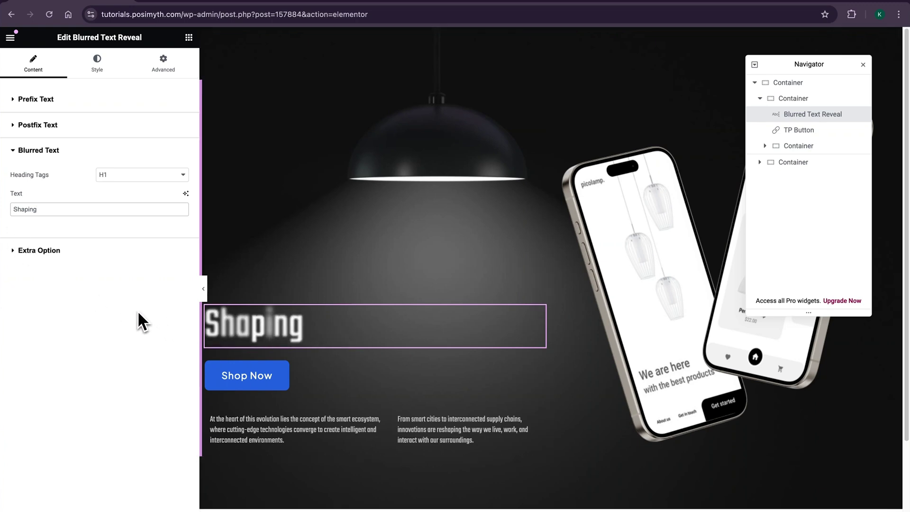
Set the widget's Prefix Text to 'Innovations'
click(19, 152)
click(33, 99)
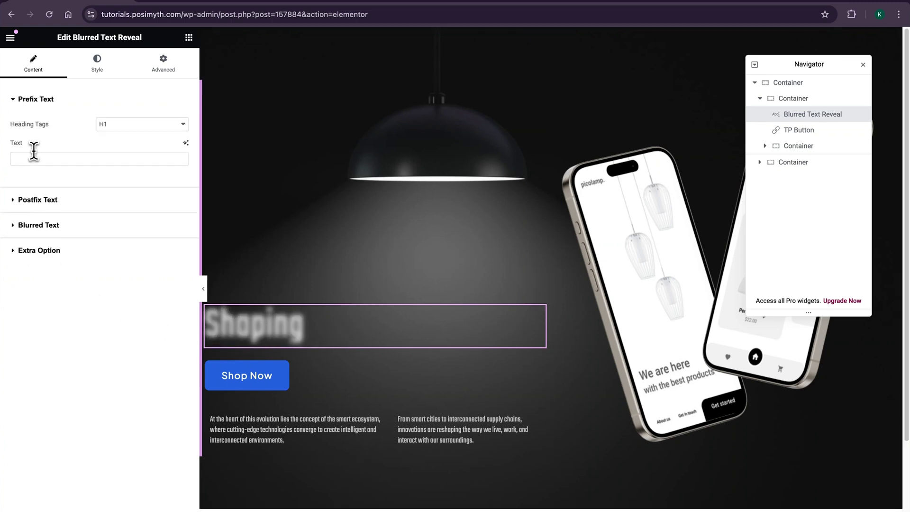
click(35, 156)
text(Innovations)
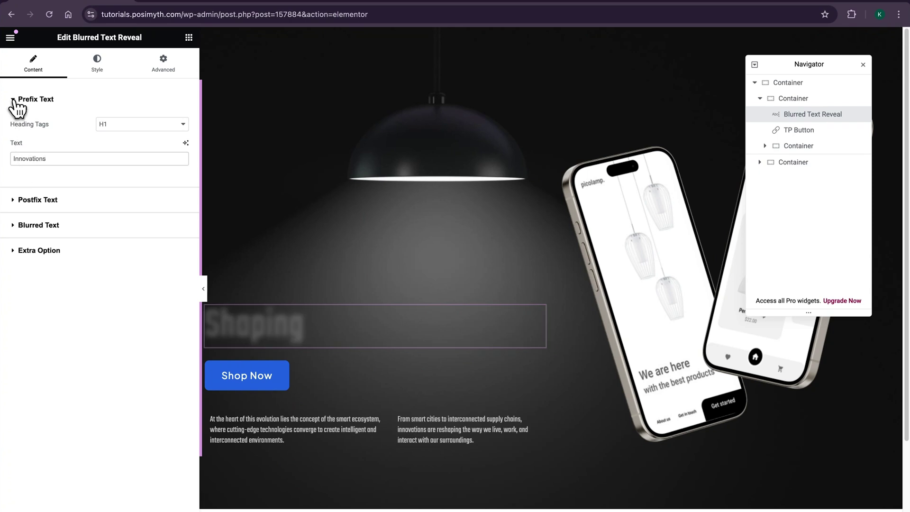
Set the Postfix Text to 'the Smart Ecosystem', then update the page and preview it
click(15, 99)
click(19, 125)
click(24, 184)
text(the Smart)
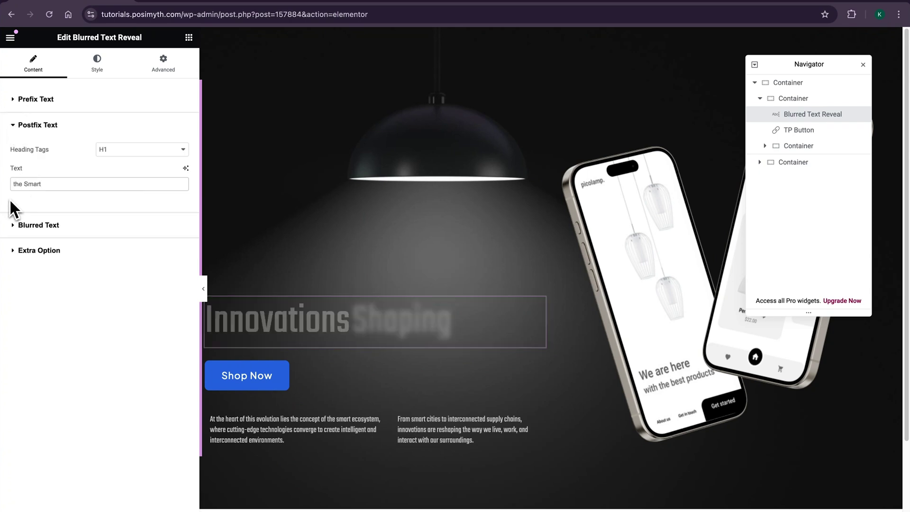
text( Ecosystem)
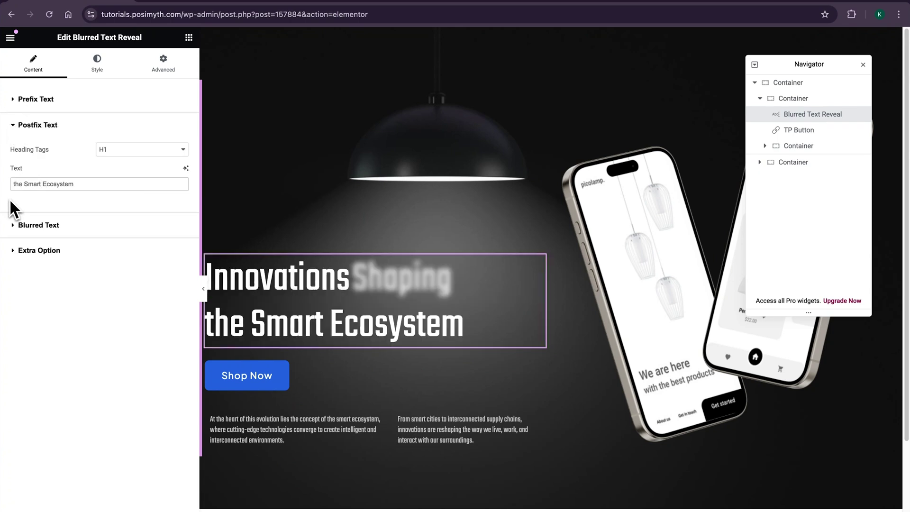
click(21, 124)
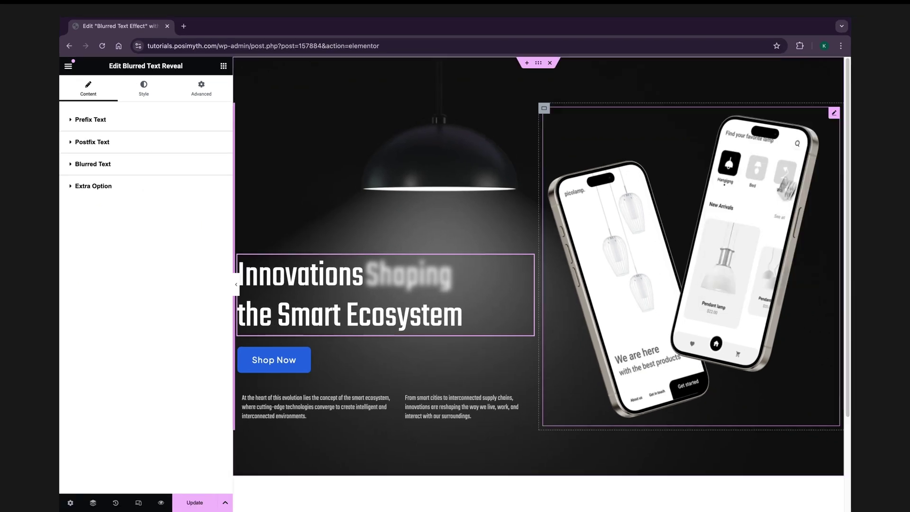
click(194, 503)
click(161, 502)
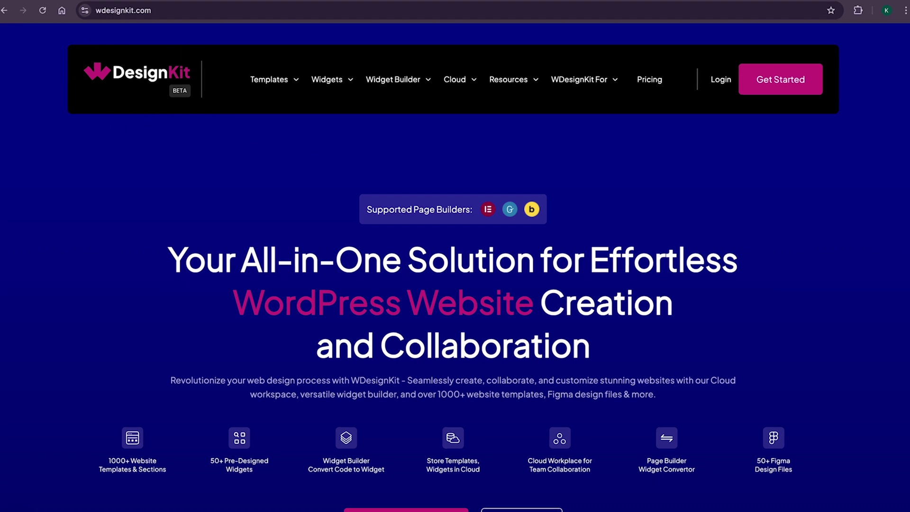
Browse the home page's 2000+ Templates and Widget Builder headings, then jump to the Widgets section
scroll(455, 266, down, 20)
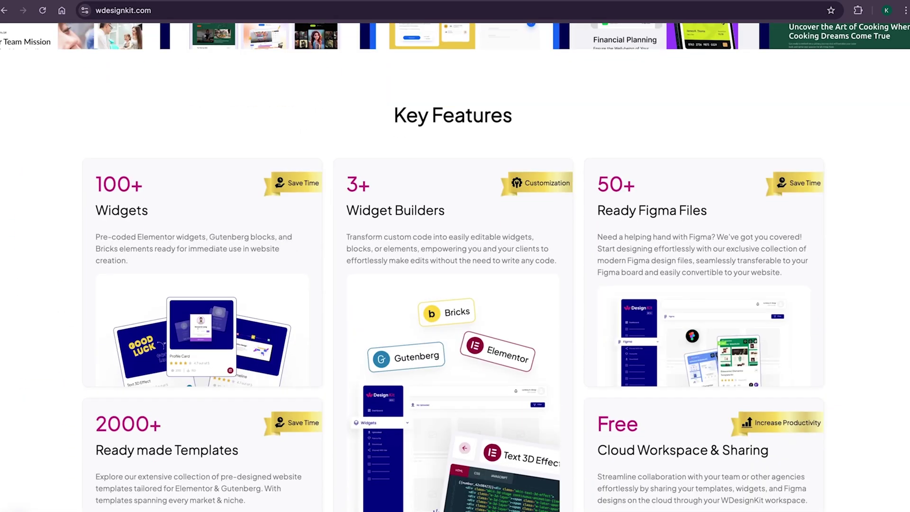
scroll(455, 265, down, 10)
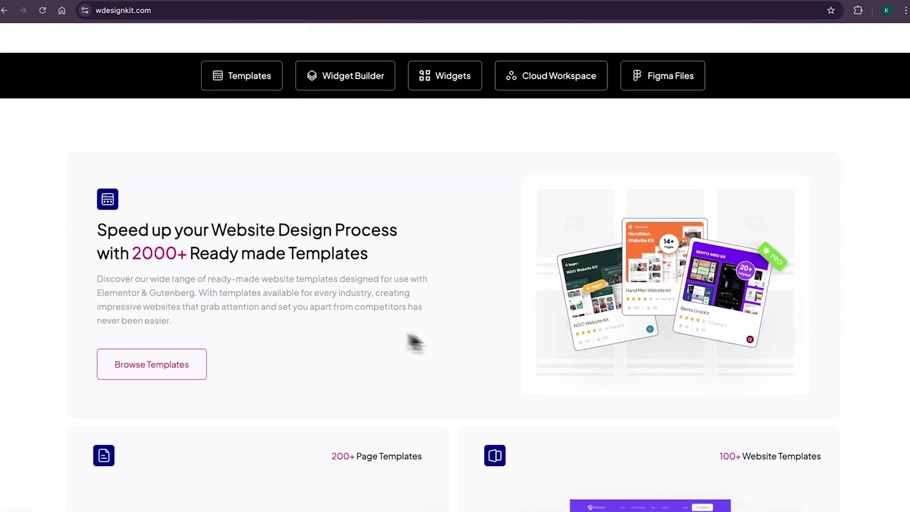
drag(133, 259, 392, 268)
scroll(616, 304, down, 15)
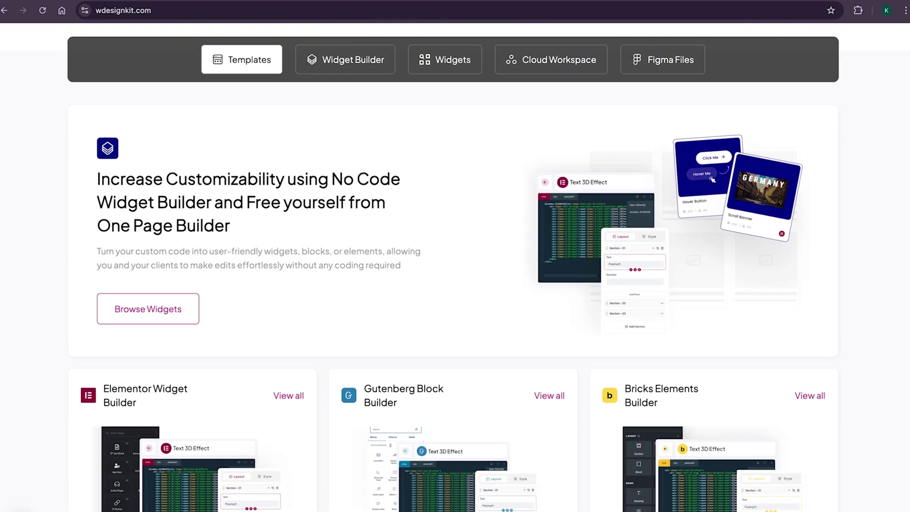
drag(98, 198, 246, 220)
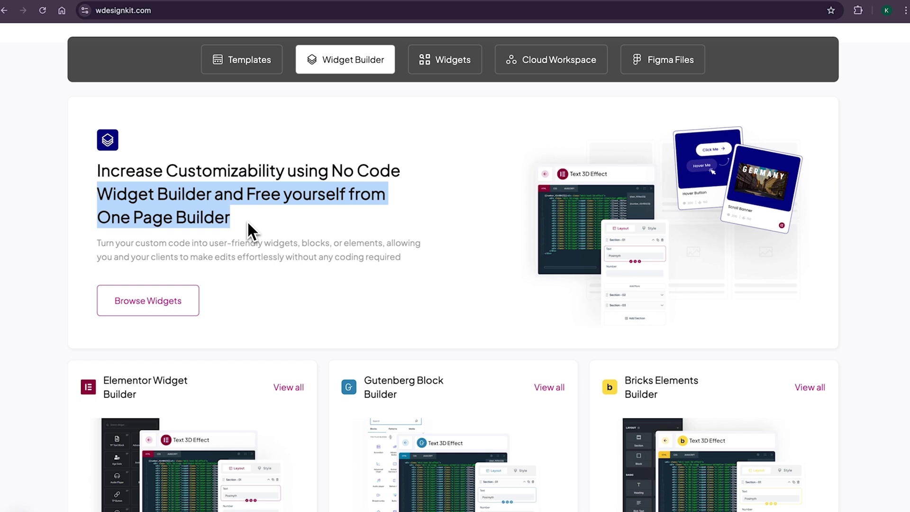
click(451, 75)
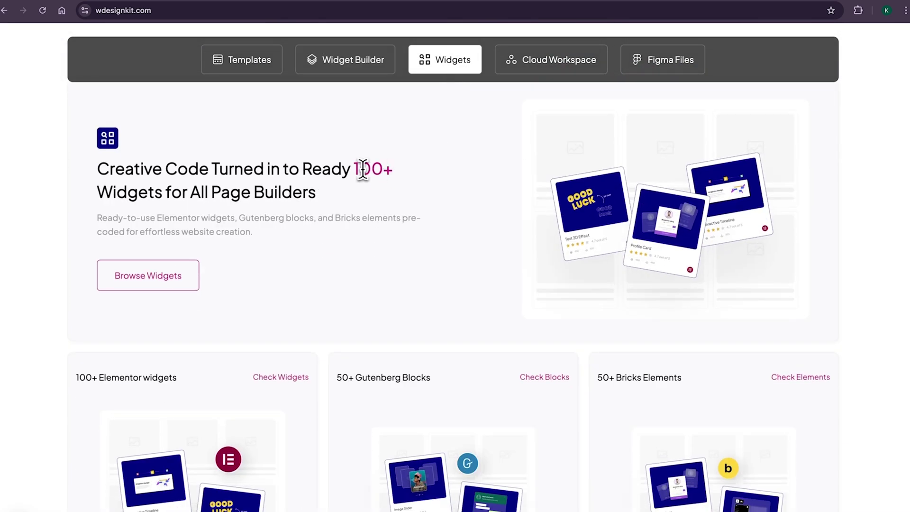
drag(368, 178, 375, 185)
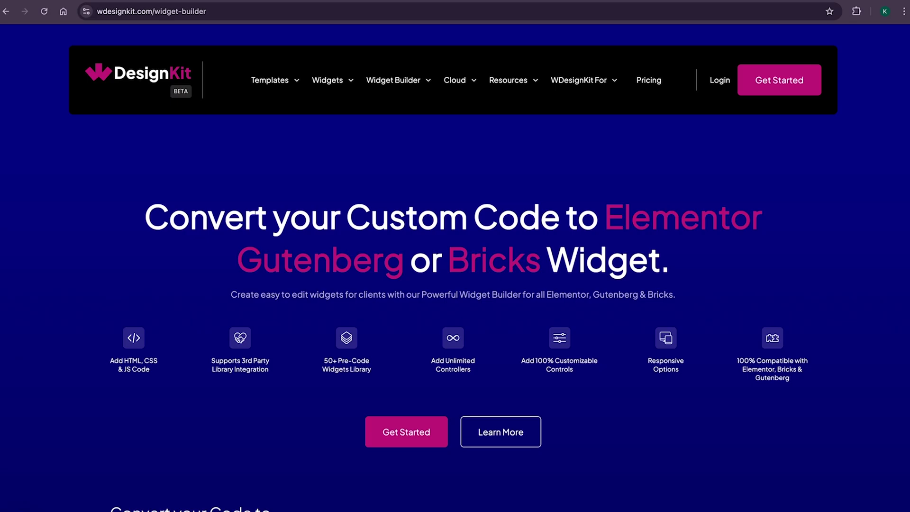
Scroll down through the Widget Builder page and back up to the top
scroll(455, 256, down, 15)
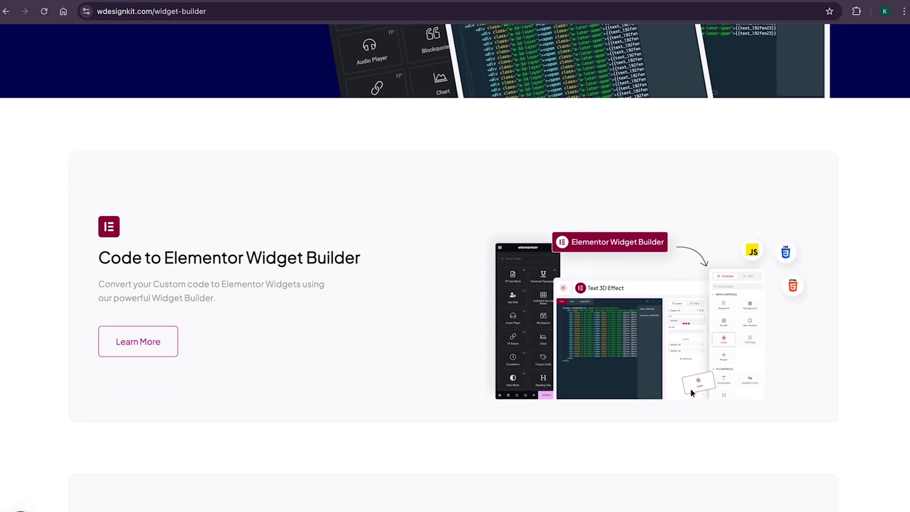
scroll(455, 256, down, 7)
scroll(455, 256, down, 7)
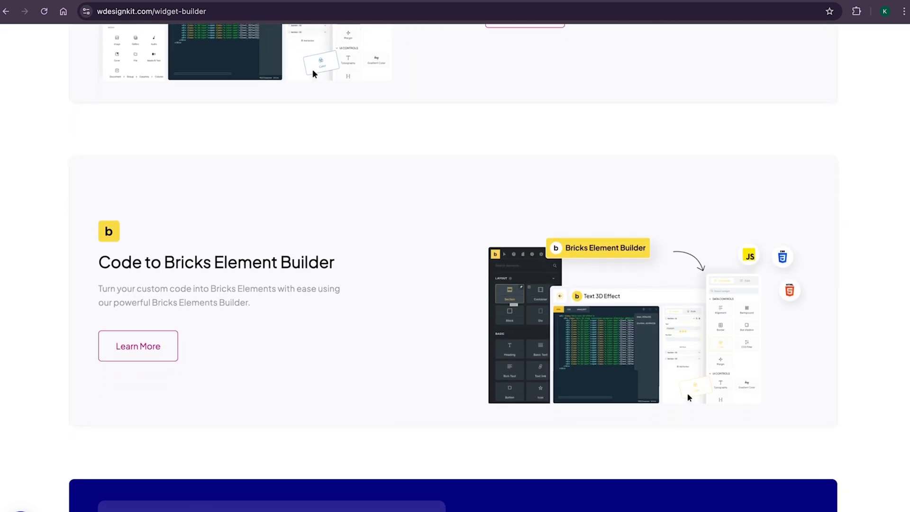
scroll(455, 256, up, 20)
scroll(455, 256, up, 3)
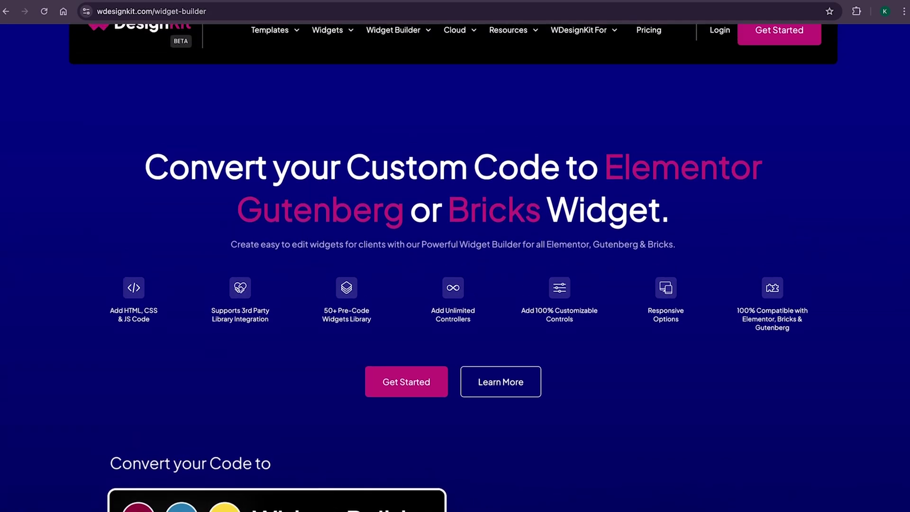
scroll(454, 268, up, 1)
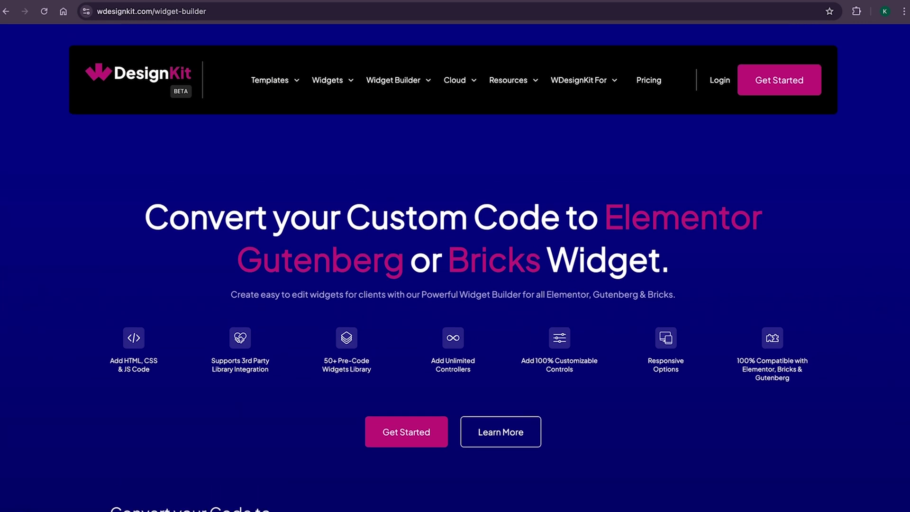
Visit the Cloud Workspace page, review its upload and collaboration captions, and return home
mouse_move(456, 84)
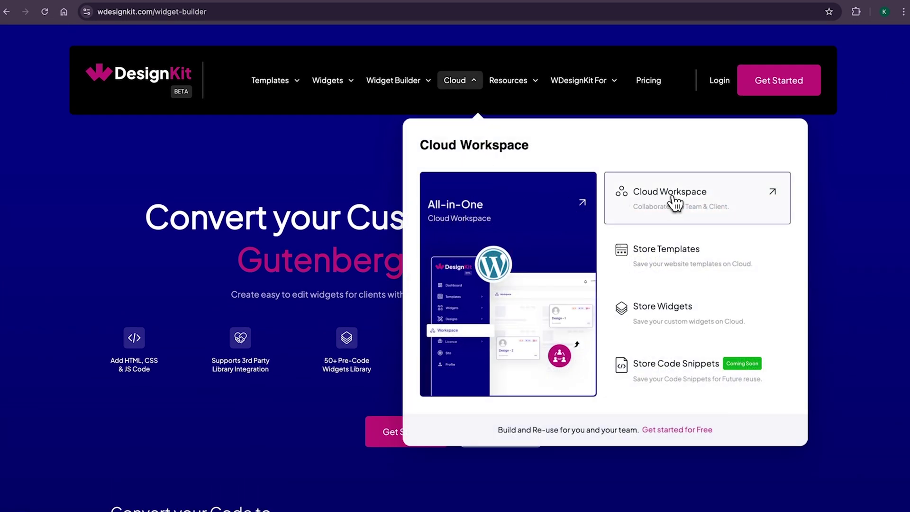
click(675, 204)
drag(322, 375, 370, 396)
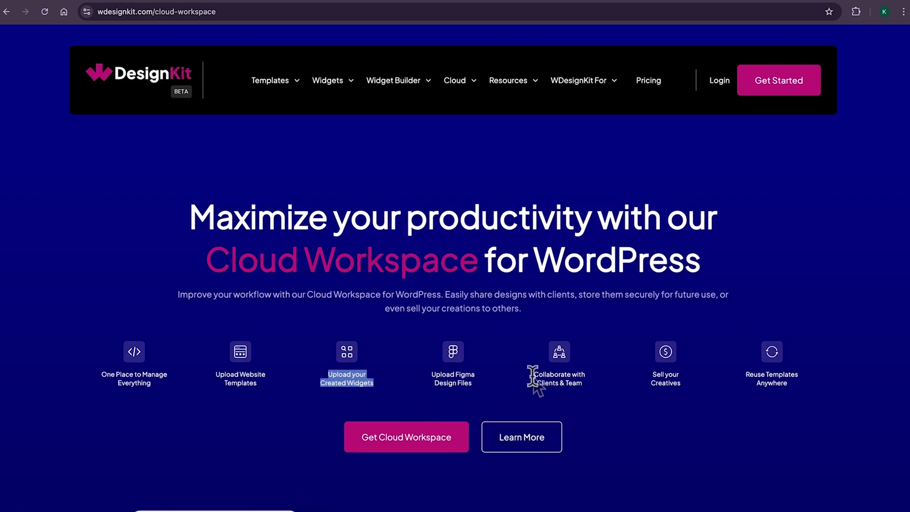
drag(533, 374, 579, 386)
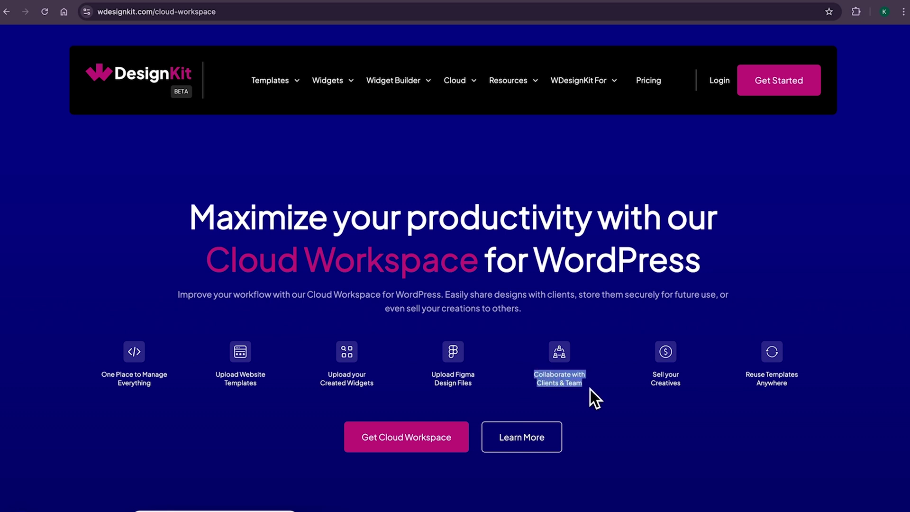
click(141, 82)
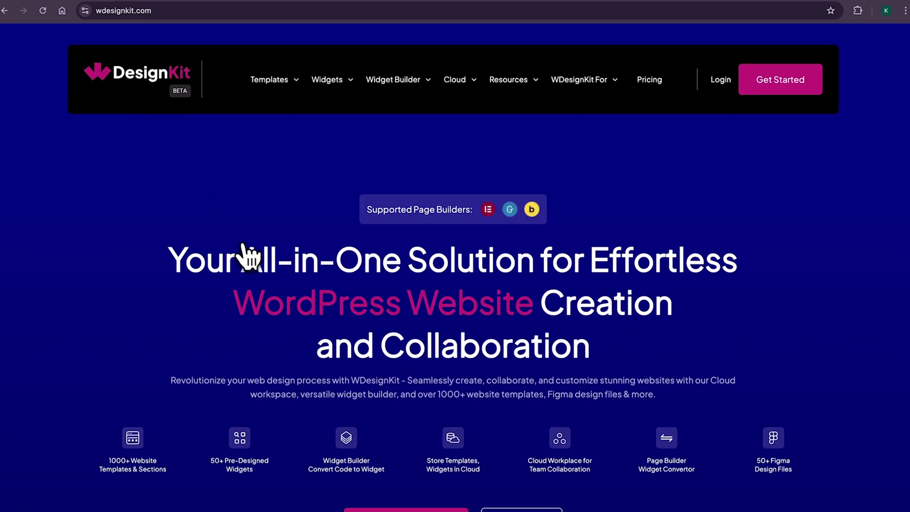
Open the Pricing page listing Free $0, Starter $39, Professional $79 and Studio $99 plans
drag(242, 258, 535, 266)
click(649, 79)
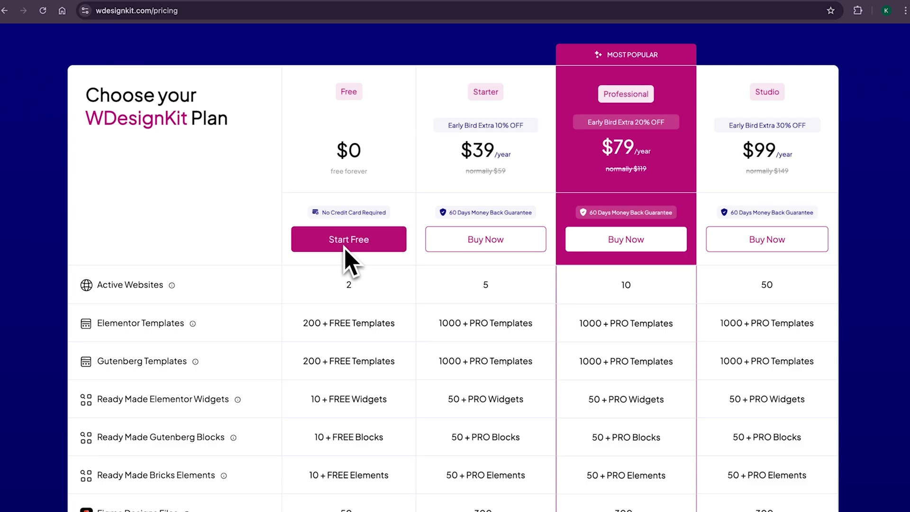